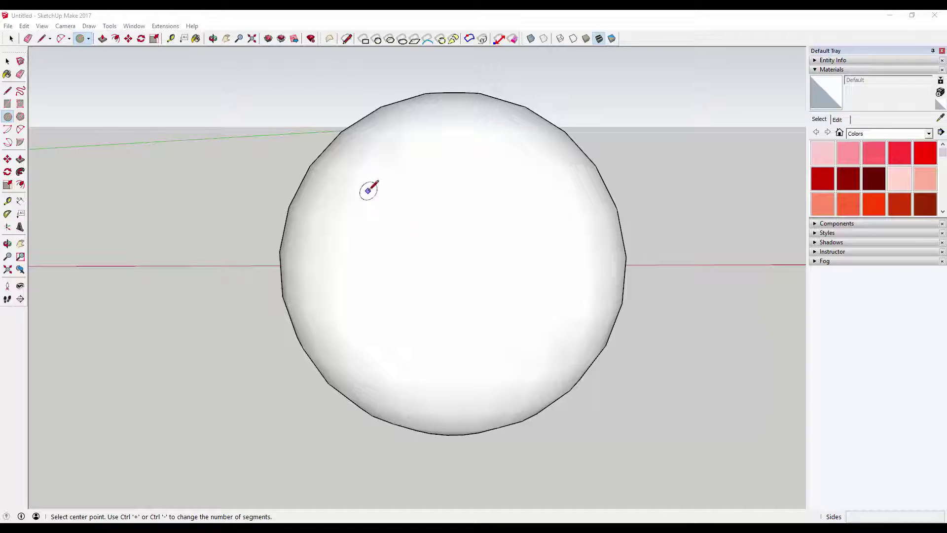
Step: Draw a flat circle on the sphere and orbit around to inspect it
{"action": "left_click", "coordinate": [381, 197]}
{"action": "left_click", "coordinate": [454, 228]}
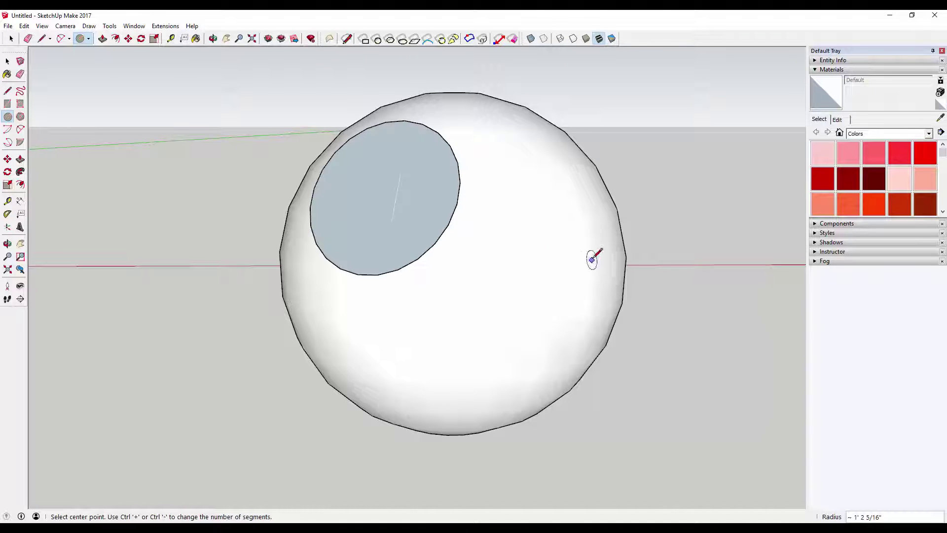
{"action": "middle_click_drag", "start_coordinate": [592, 258], "coordinate": [482, 268]}
{"action": "scroll", "coordinate": [474, 259], "scroll_direction": "down", "scroll_amount": 3}
Step: Abandon a rectangle on the sphere, then start a line across it
{"action": "key", "text": "r"}
{"action": "left_click", "coordinate": [430, 239]}
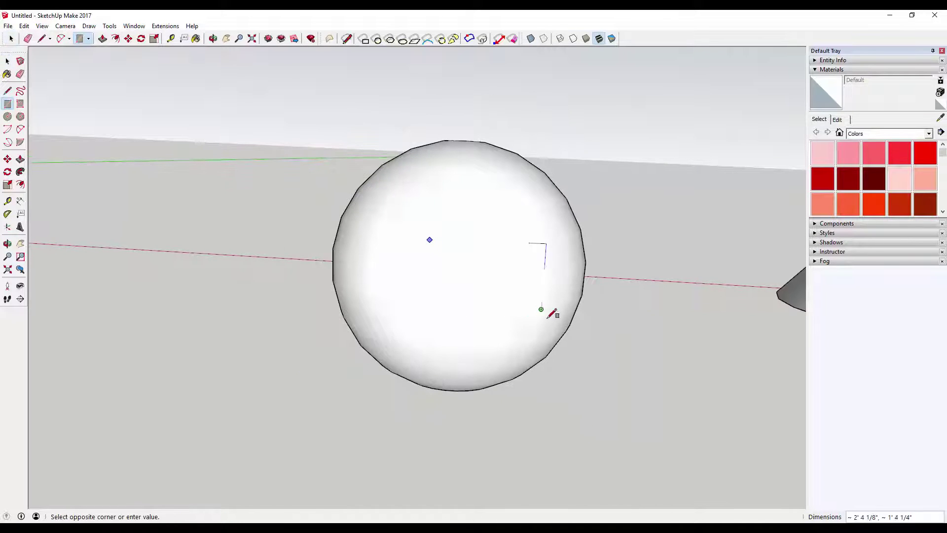
{"action": "key", "text": "space"}
{"action": "mouse_move", "coordinate": [452, 281]}
{"action": "middle_mouse_down"}
{"action": "mouse_move", "coordinate": [667, 282]}
{"action": "mouse_move", "coordinate": [509, 267]}
{"action": "middle_mouse_up"}
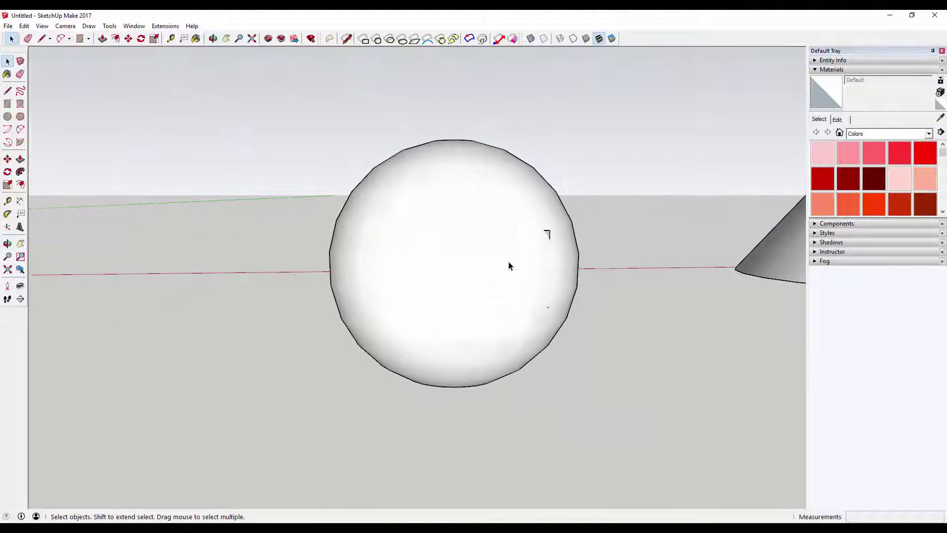
{"action": "scroll", "coordinate": [511, 265], "scroll_direction": "up", "scroll_amount": 2}
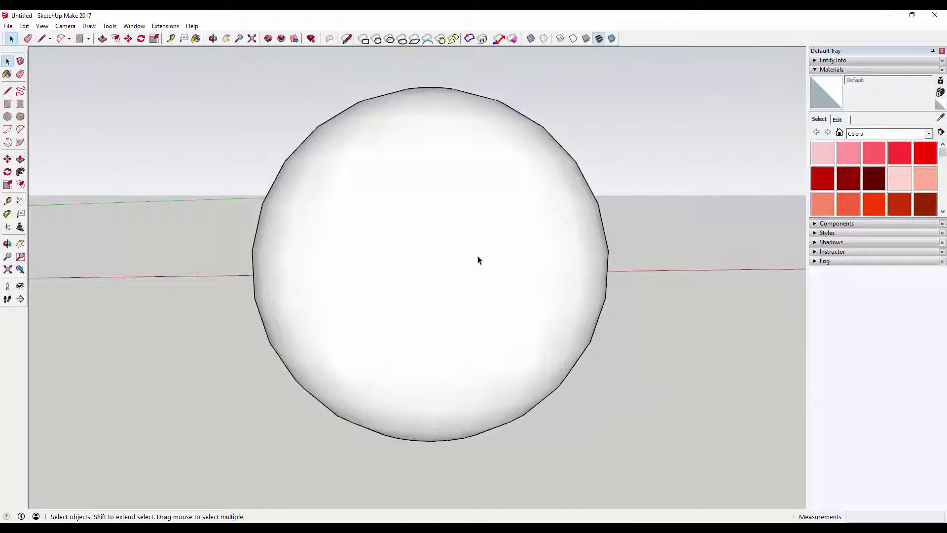
{"action": "key", "text": "l"}
{"action": "left_click", "coordinate": [482, 172]}
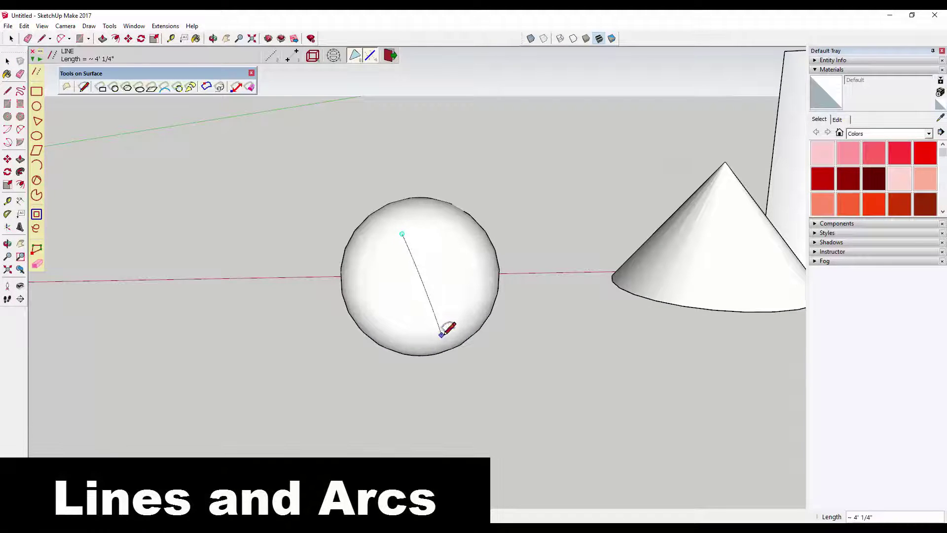
Step: Add two curved line segments on the sphere, then draw a surface rectangle on it
{"action": "left_click", "coordinate": [473, 321]}
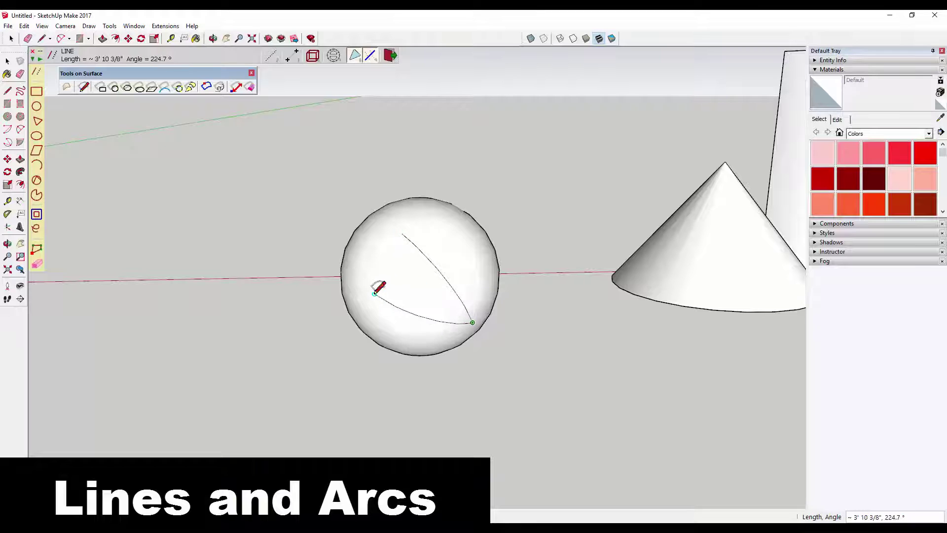
{"action": "left_click", "coordinate": [376, 295]}
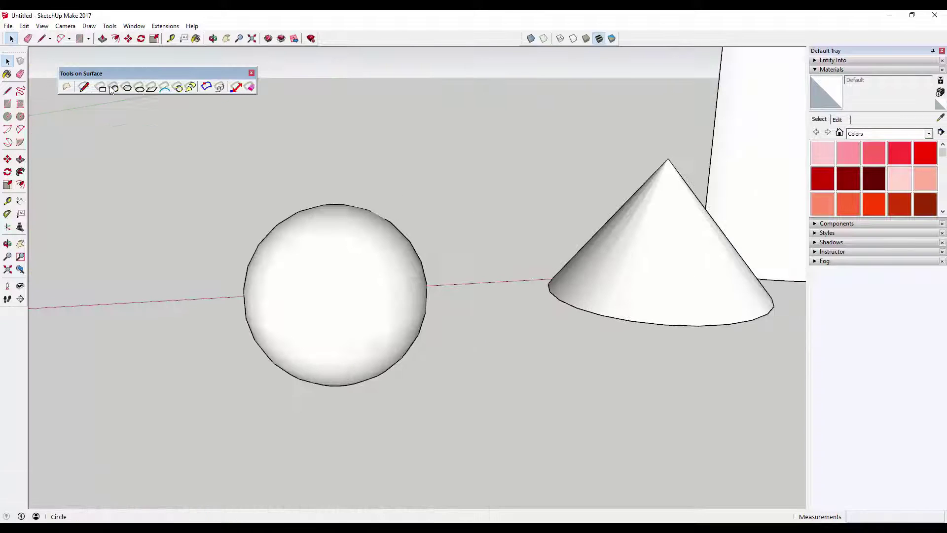
{"action": "left_click", "coordinate": [102, 88]}
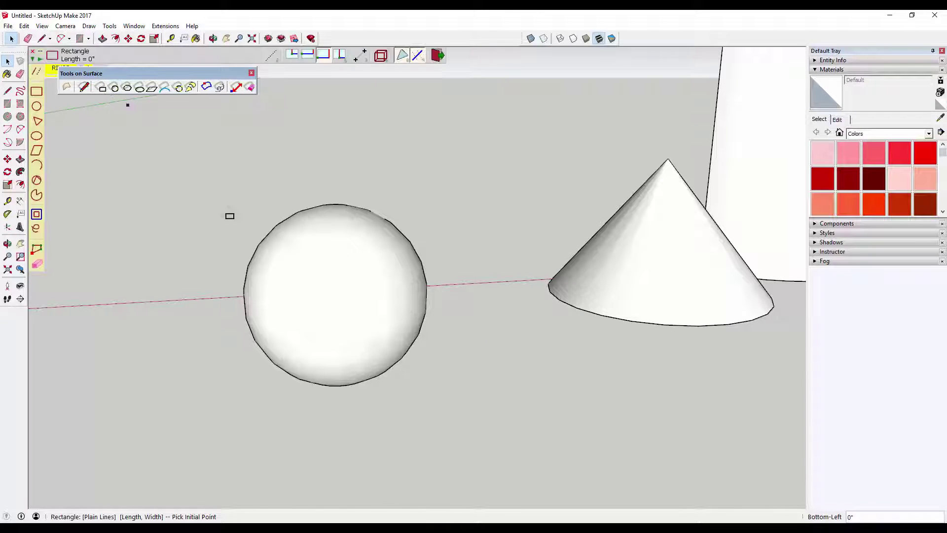
{"action": "left_click", "coordinate": [362, 274]}
{"action": "left_click", "coordinate": [362, 314]}
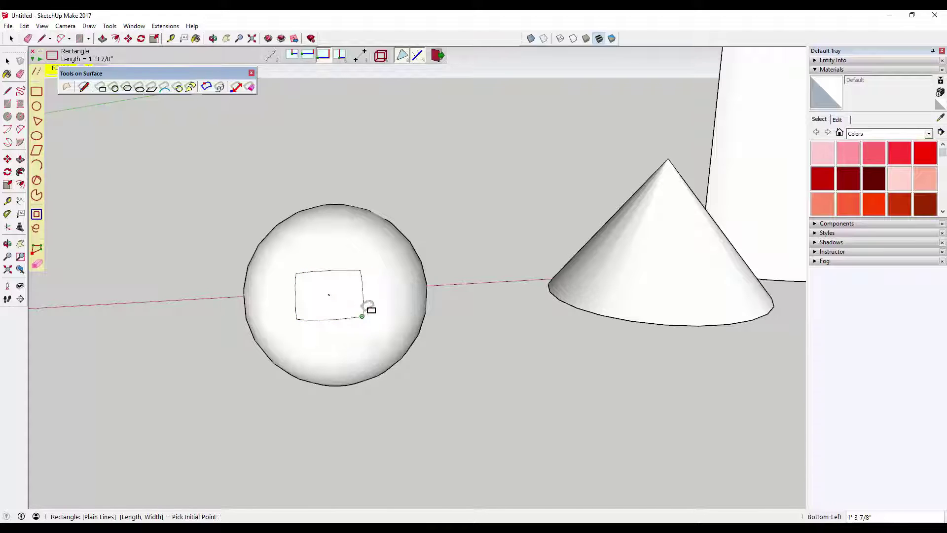
{"action": "middle_click_drag", "start_coordinate": [370, 309], "coordinate": [337, 280]}
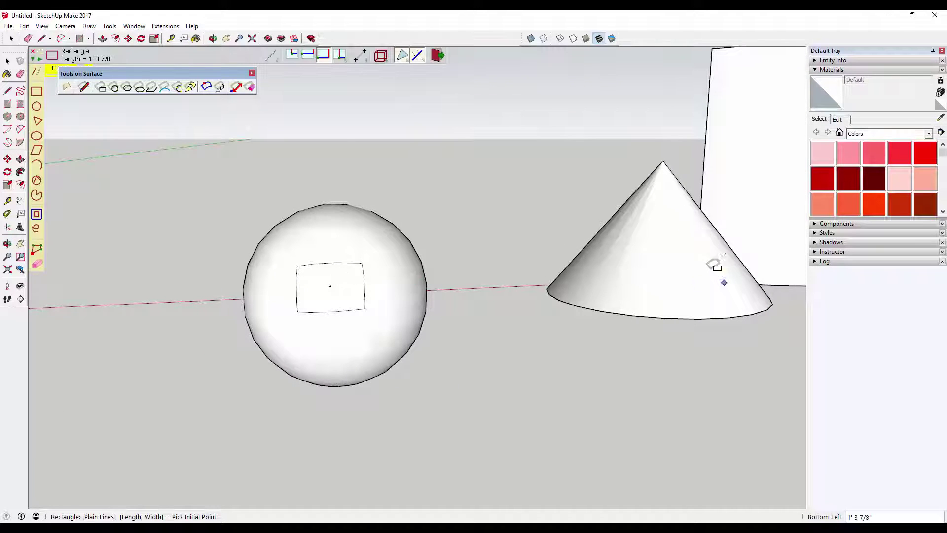
Step: Draw surface circles on the sphere and on the cylinder
{"action": "left_click", "coordinate": [212, 289]}
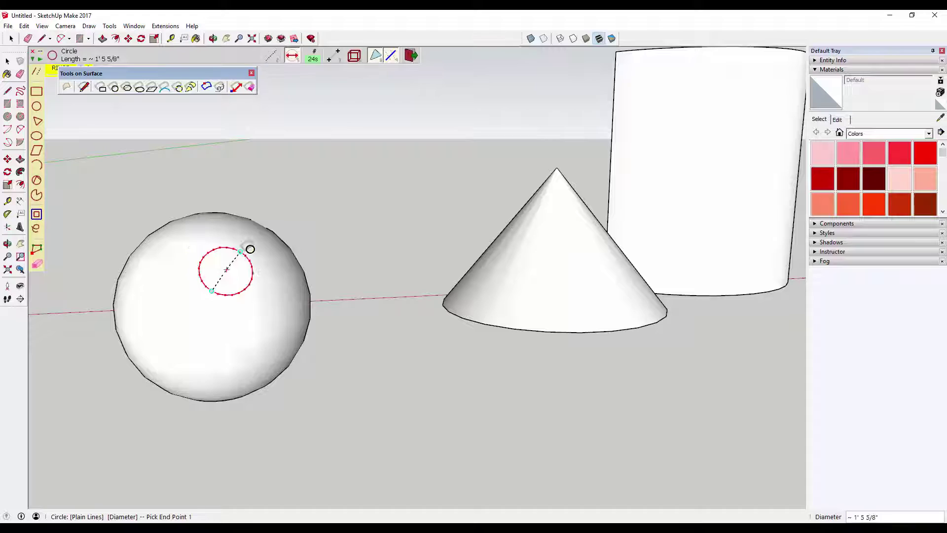
{"action": "left_click", "coordinate": [251, 250]}
{"action": "left_click", "coordinate": [707, 186]}
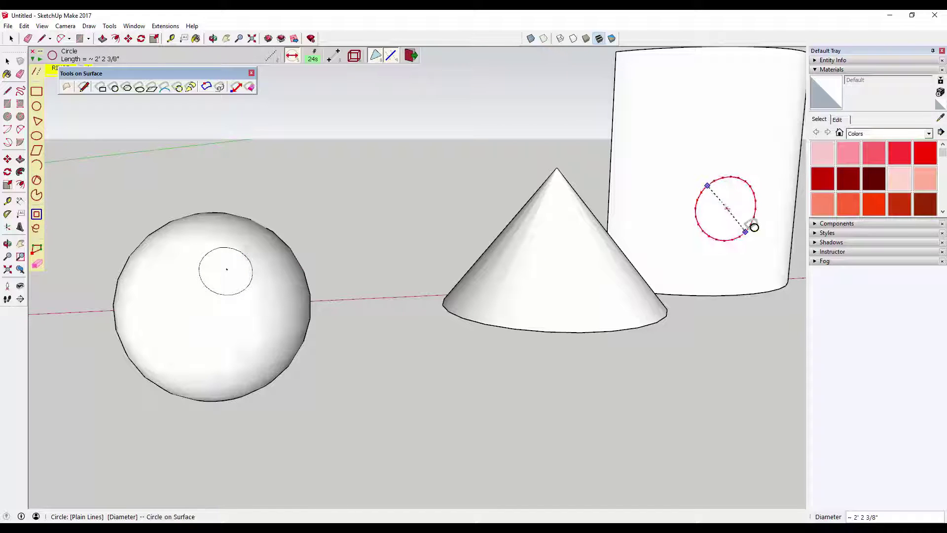
{"action": "left_click", "coordinate": [754, 227]}
{"action": "scroll", "coordinate": [740, 219], "scroll_direction": "down", "scroll_amount": 3}
Step: Draw a five-sided surface polygon on the sphere
{"action": "left_click", "coordinate": [314, 58]}
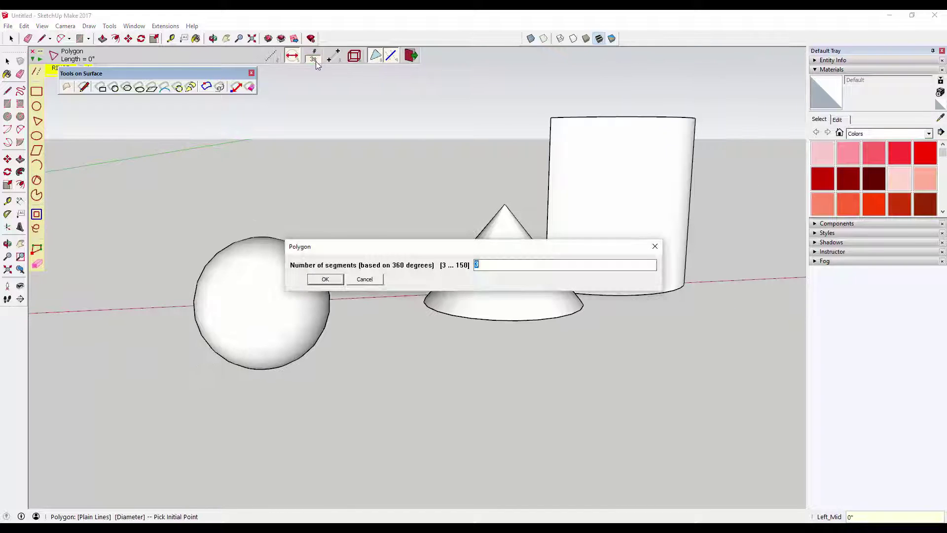
{"action": "key", "text": "Return"}
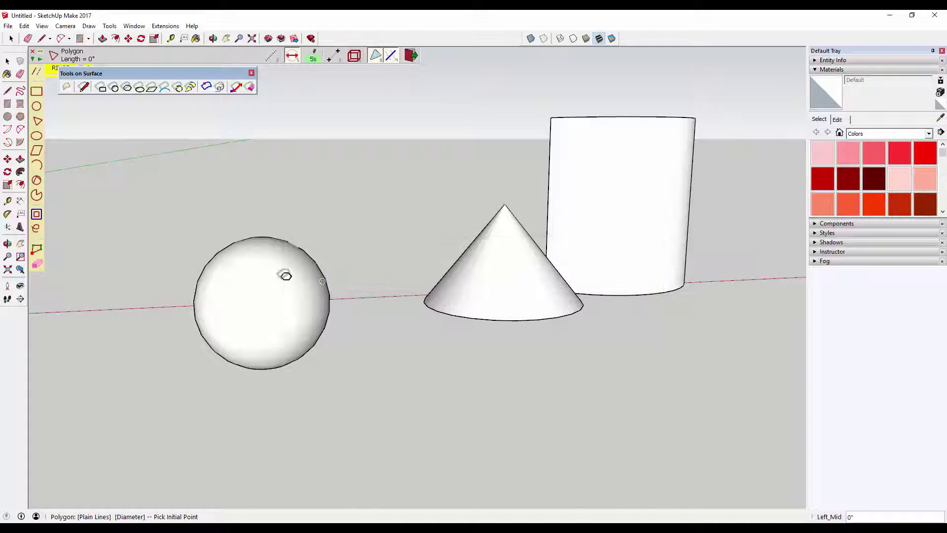
{"action": "left_click", "coordinate": [255, 311]}
{"action": "left_click", "coordinate": [287, 255]}
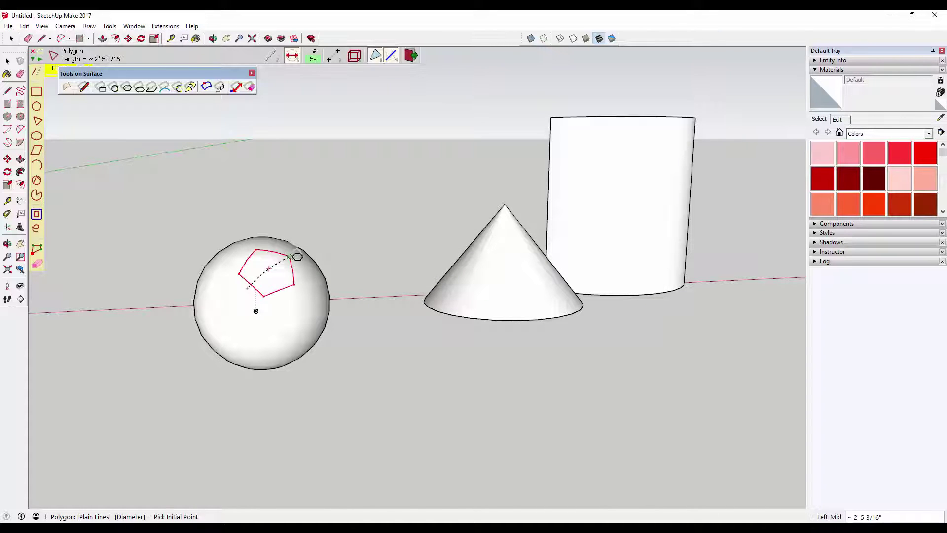
Step: Switch the polygon to three sides and draw triangles on the cone and cylinder
{"action": "left_click", "coordinate": [314, 58]}
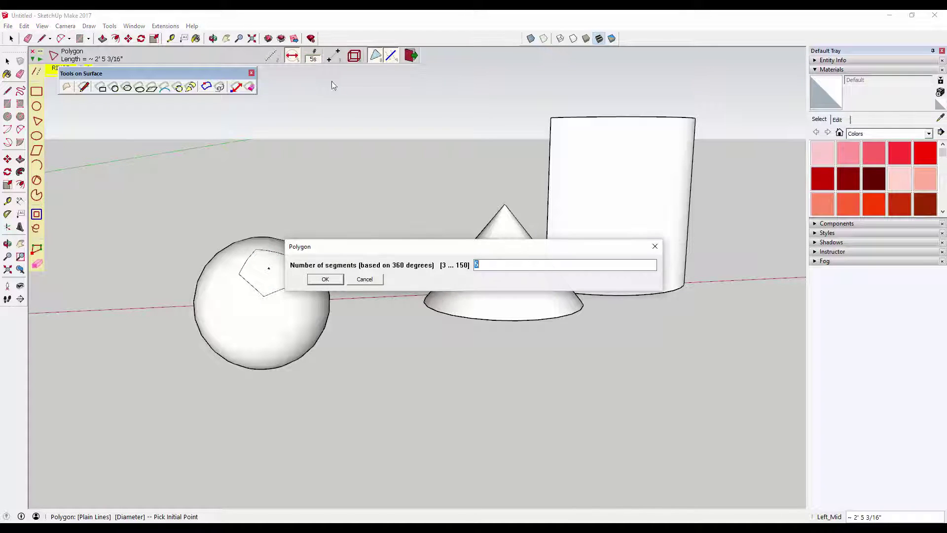
{"action": "type", "text": "3"}
{"action": "key", "text": "Return"}
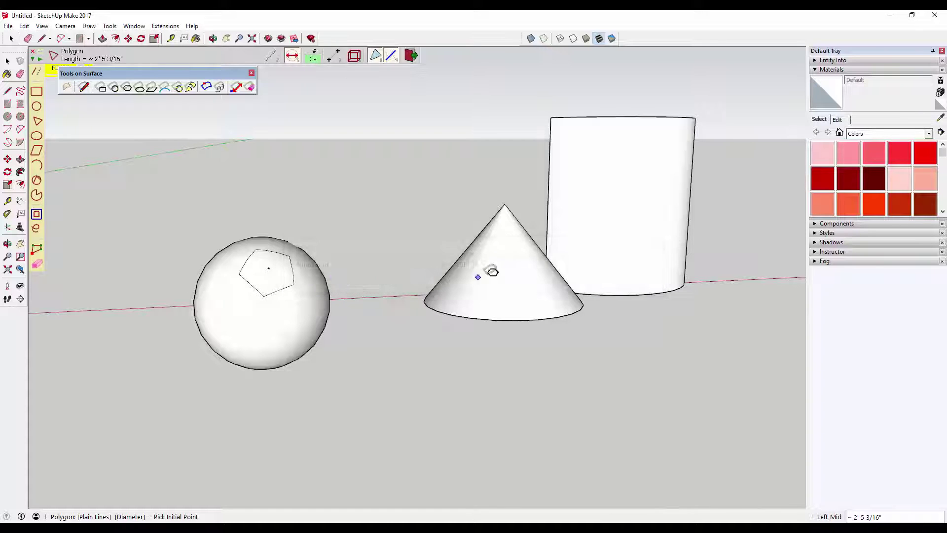
{"action": "left_click", "coordinate": [498, 290]}
{"action": "left_click", "coordinate": [516, 245]}
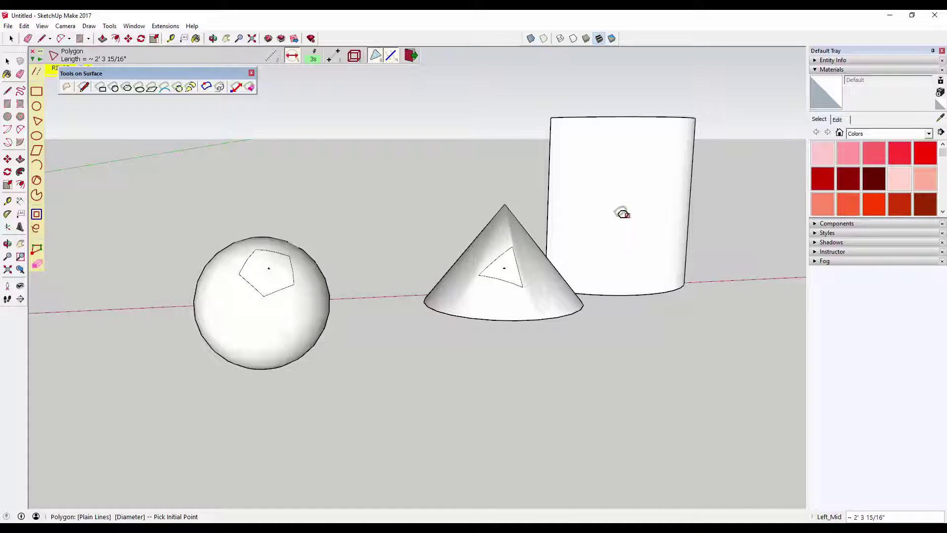
{"action": "left_click", "coordinate": [610, 219]}
Step: Finish the cylinder triangle and draw a surface ellipse on the sphere
{"action": "left_click", "coordinate": [684, 205]}
{"action": "middle_click_drag", "start_coordinate": [684, 205], "coordinate": [733, 345]}
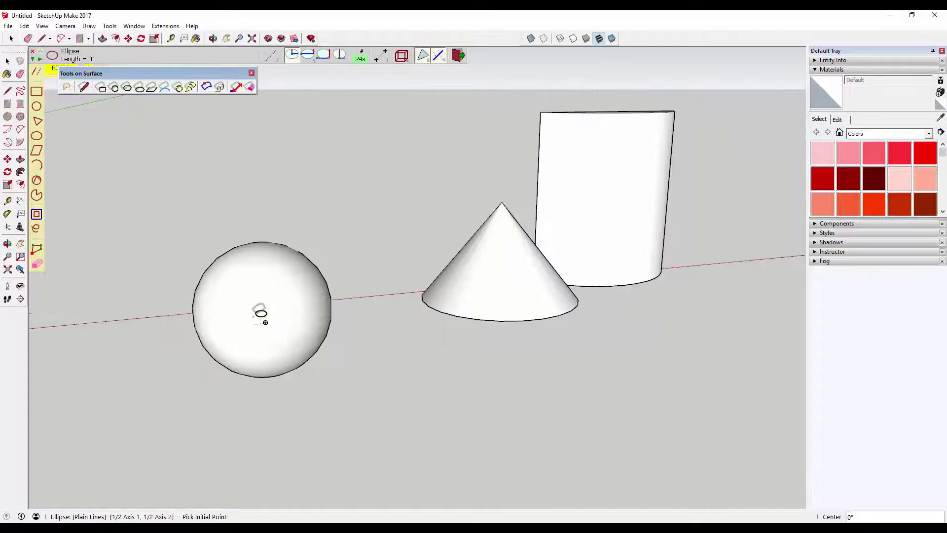
{"action": "left_click", "coordinate": [266, 322]}
{"action": "left_click", "coordinate": [298, 310]}
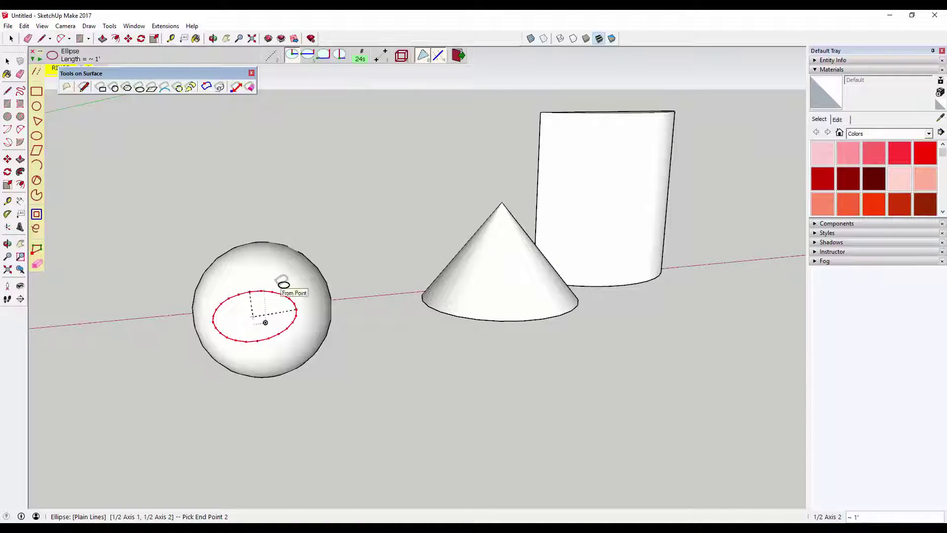
{"action": "left_click", "coordinate": [288, 295]}
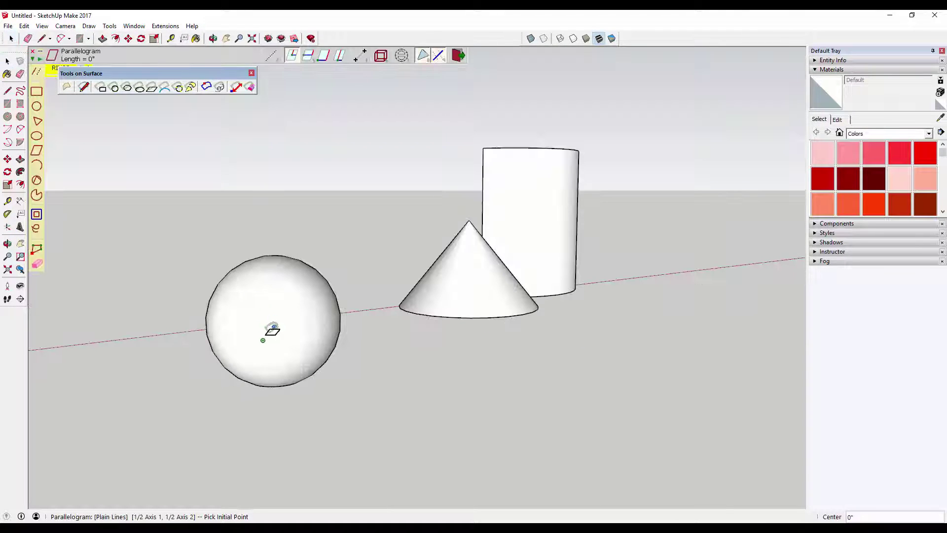
Step: Draw a surface parallelogram on the sphere
{"action": "left_click", "coordinate": [272, 331]}
{"action": "left_click", "coordinate": [297, 327]}
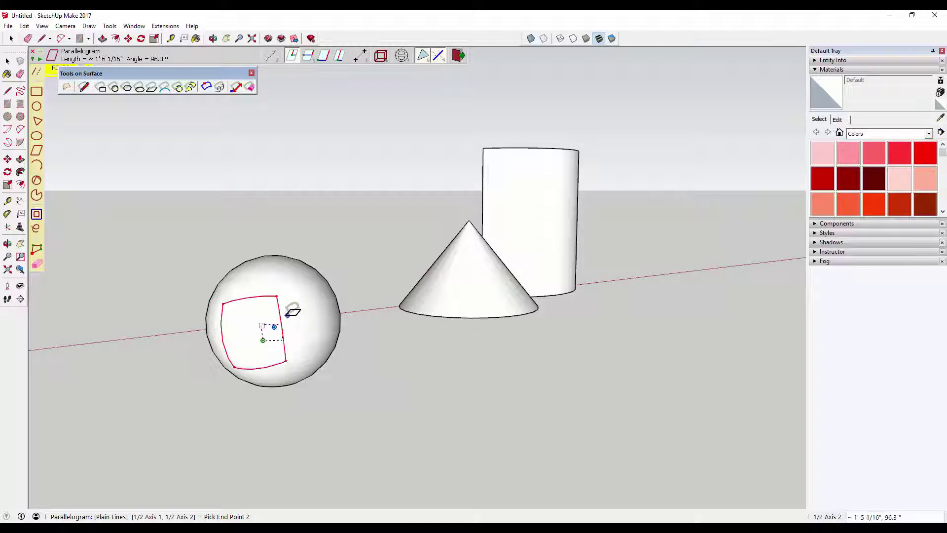
{"action": "left_click", "coordinate": [299, 320]}
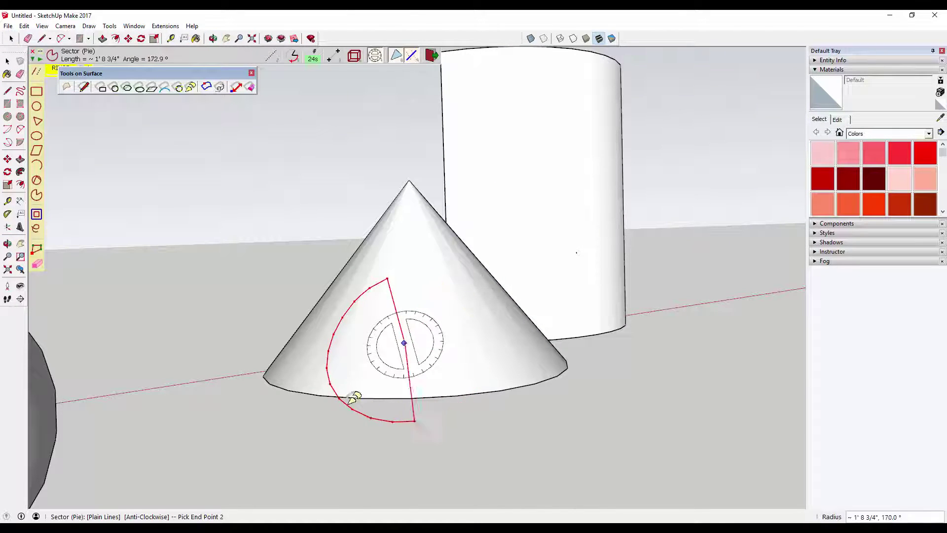
Step: Complete two pie sectors on the cone's surface
{"action": "left_click", "coordinate": [328, 347]}
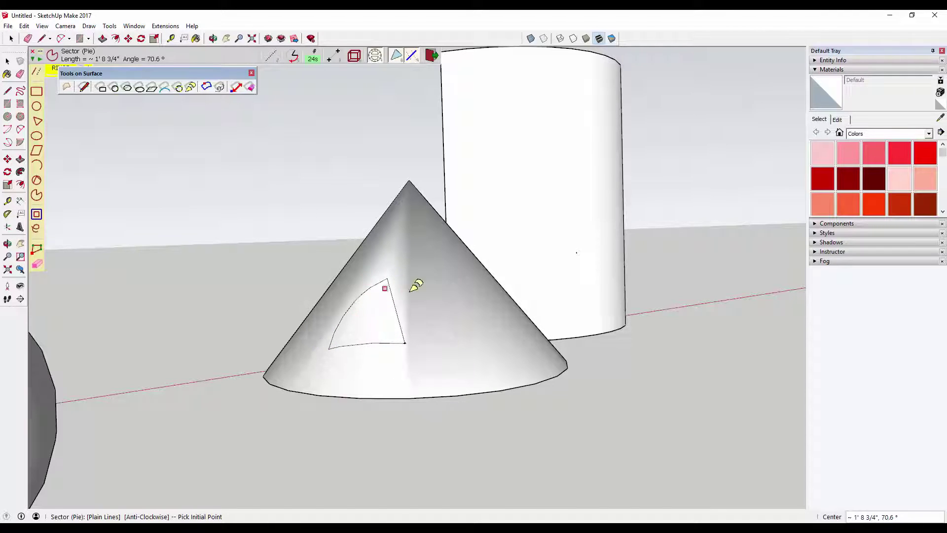
{"action": "left_click", "coordinate": [417, 342]}
{"action": "left_click", "coordinate": [485, 343]}
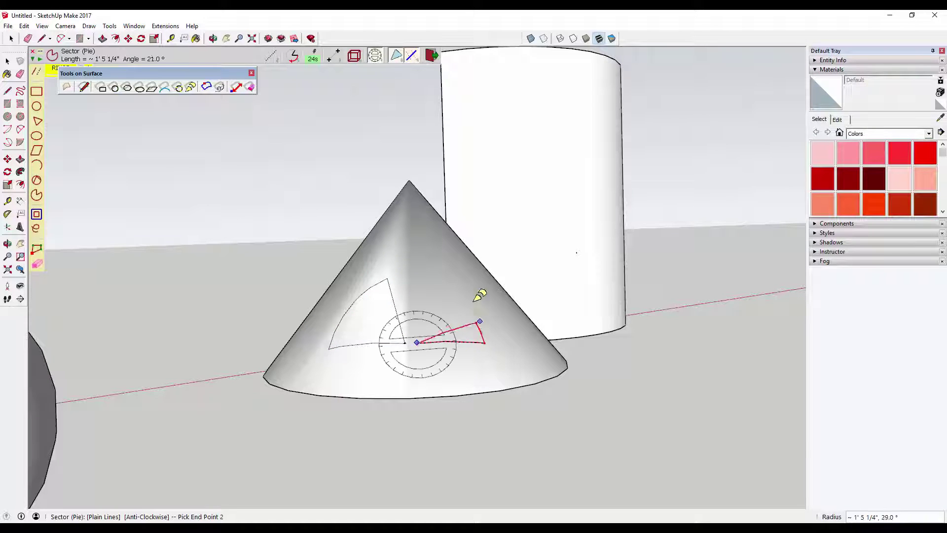
{"action": "left_click", "coordinate": [439, 263]}
{"action": "key", "text": "r"}
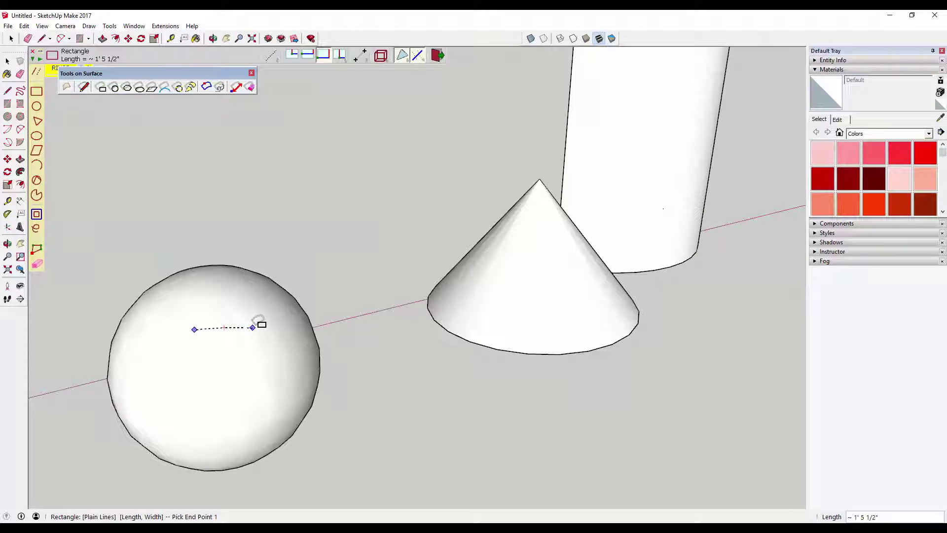
Step: Draw a surface rectangle on the sphere, then a dashed construction-line rectangle below it
{"action": "left_click", "coordinate": [252, 327]}
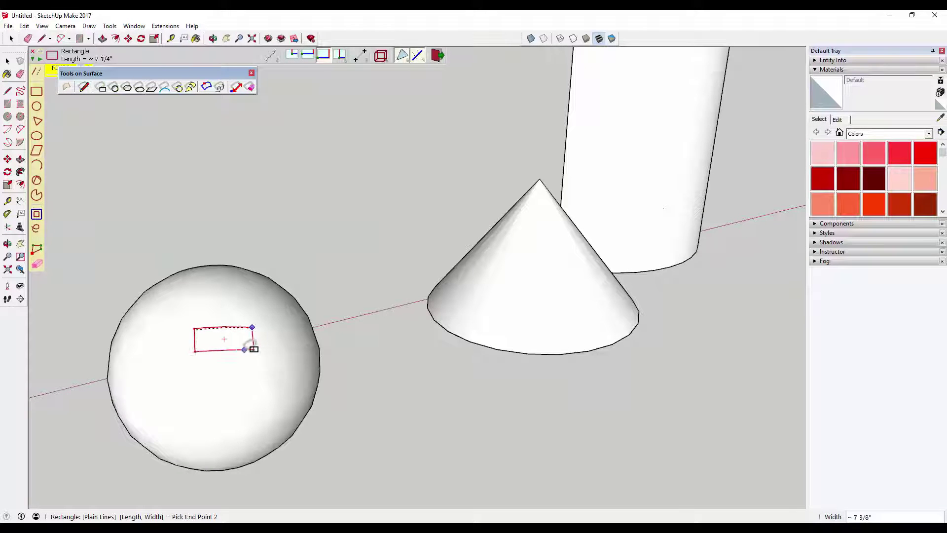
{"action": "left_click", "coordinate": [253, 367]}
{"action": "left_click", "coordinate": [271, 61]}
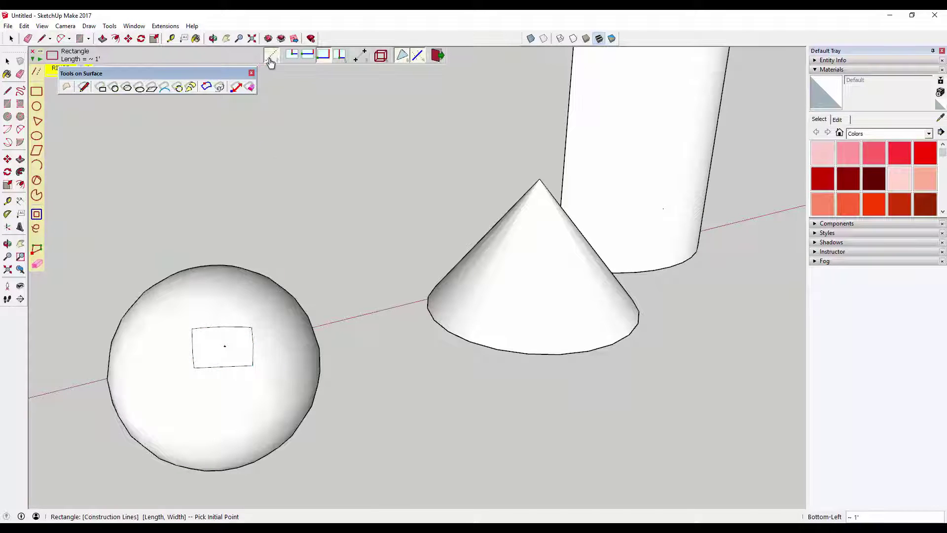
{"action": "left_click", "coordinate": [189, 399]}
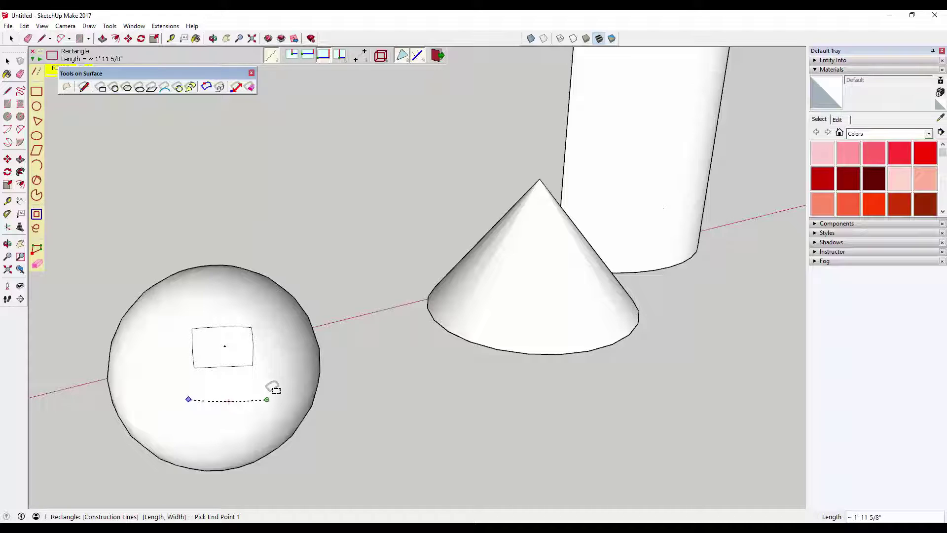
{"action": "left_click", "coordinate": [267, 397]}
{"action": "left_click", "coordinate": [240, 432]}
{"action": "mouse_move", "coordinate": [244, 431]}
{"action": "middle_mouse_down"}
{"action": "mouse_move", "coordinate": [309, 318]}
{"action": "mouse_move", "coordinate": [153, 321]}
{"action": "middle_mouse_up"}
Step: Select the sphere surface and the small rectangle face, then orbit for a better angle
{"action": "key", "text": "space"}
{"action": "left_click", "coordinate": [242, 383]}
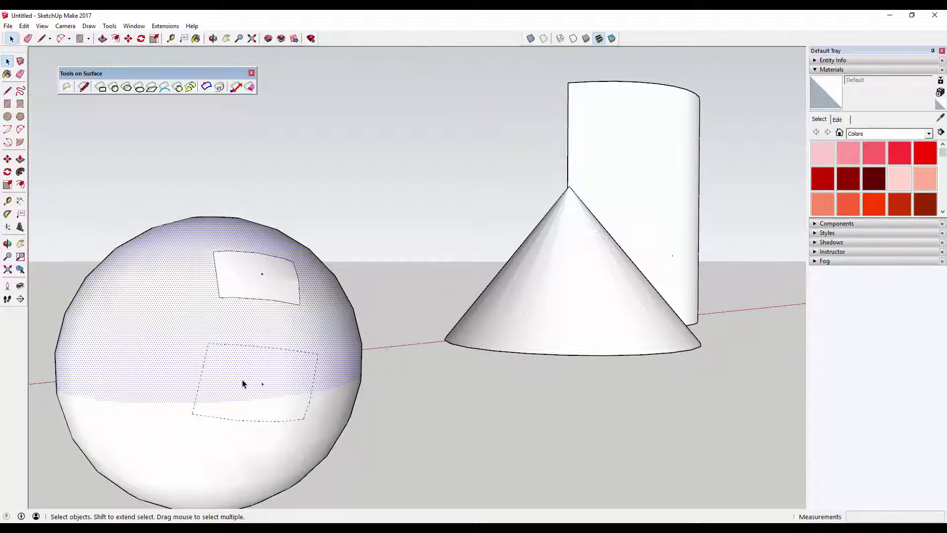
{"action": "left_click", "coordinate": [249, 289]}
{"action": "left_click", "coordinate": [249, 390]}
{"action": "middle_click_drag", "start_coordinate": [256, 366], "coordinate": [282, 334]}
Step: Draw a larger rectangle face on the sphere and delete it to open a hole
{"action": "key", "text": "r"}
{"action": "left_click", "coordinate": [150, 315]}
{"action": "left_click", "coordinate": [282, 314]}
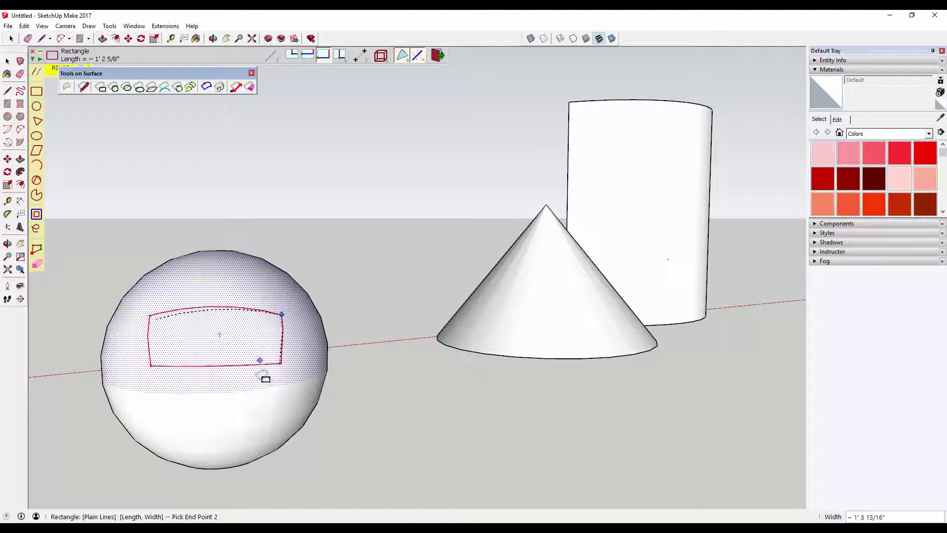
{"action": "left_click", "coordinate": [263, 383]}
{"action": "key", "text": "space"}
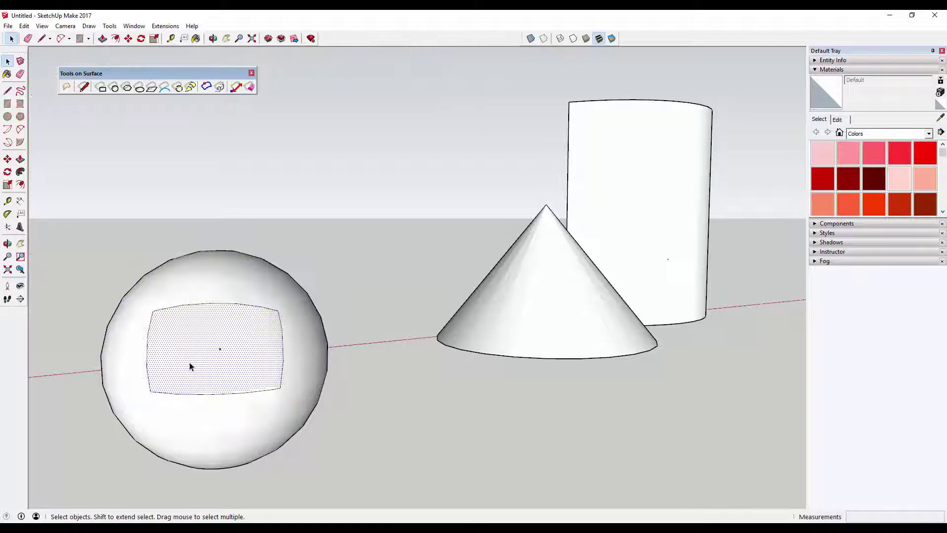
{"action": "key", "text": "Delete"}
{"action": "middle_click_drag", "start_coordinate": [189, 362], "coordinate": [445, 350]}
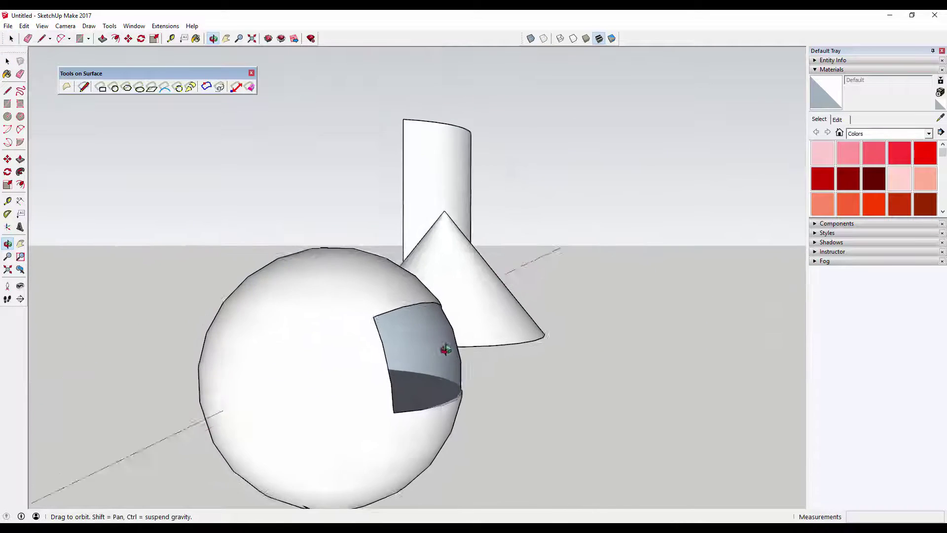
Step: Draw a small surface circle on the front of the cylinder
{"action": "middle_click_drag", "start_coordinate": [445, 349], "coordinate": [113, 90]}
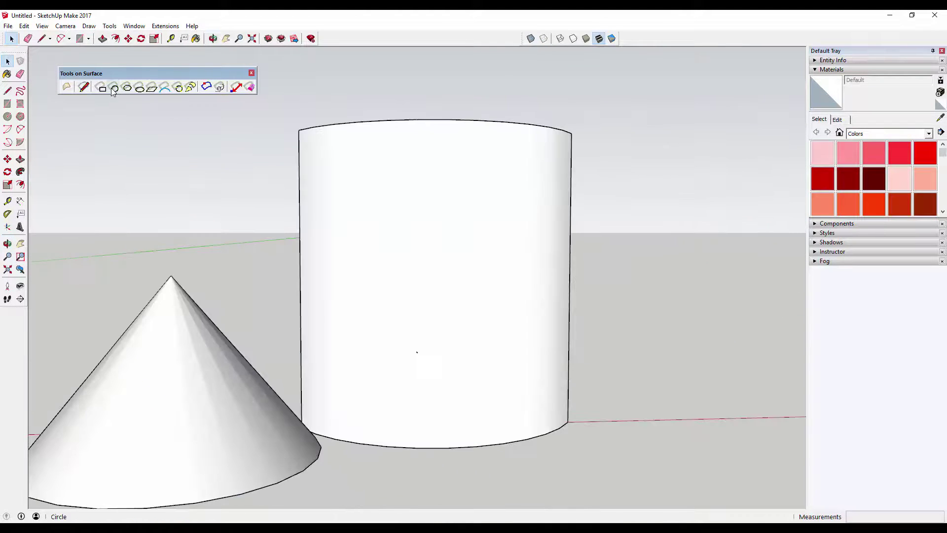
{"action": "left_click", "coordinate": [113, 89]}
{"action": "left_click", "coordinate": [423, 192]}
{"action": "left_click", "coordinate": [429, 210]}
{"action": "key", "text": "space"}
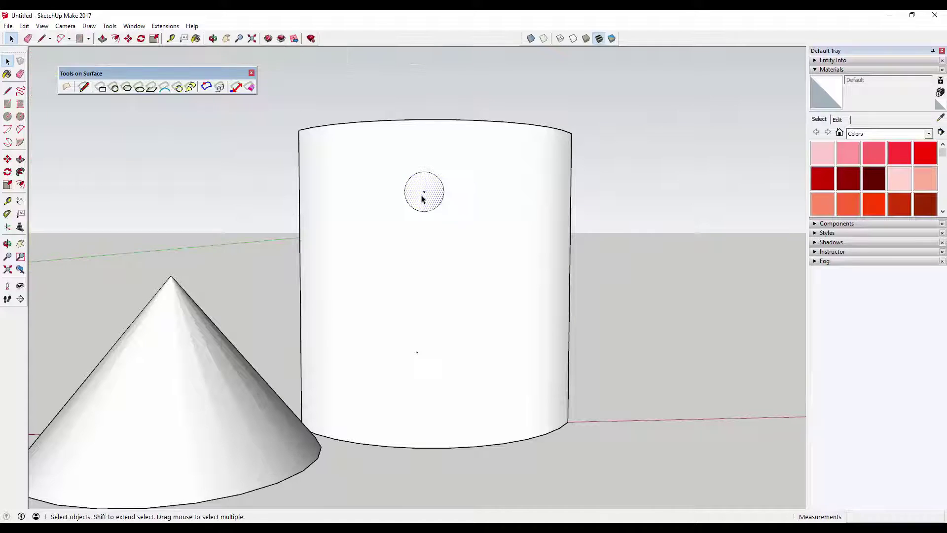
Step: Copy the circle down the cylinder and array it into five evenly spaced circles (x4)
{"action": "key", "text": "m"}
{"action": "key", "text": "ctrl"}
{"action": "left_click", "coordinate": [424, 212]}
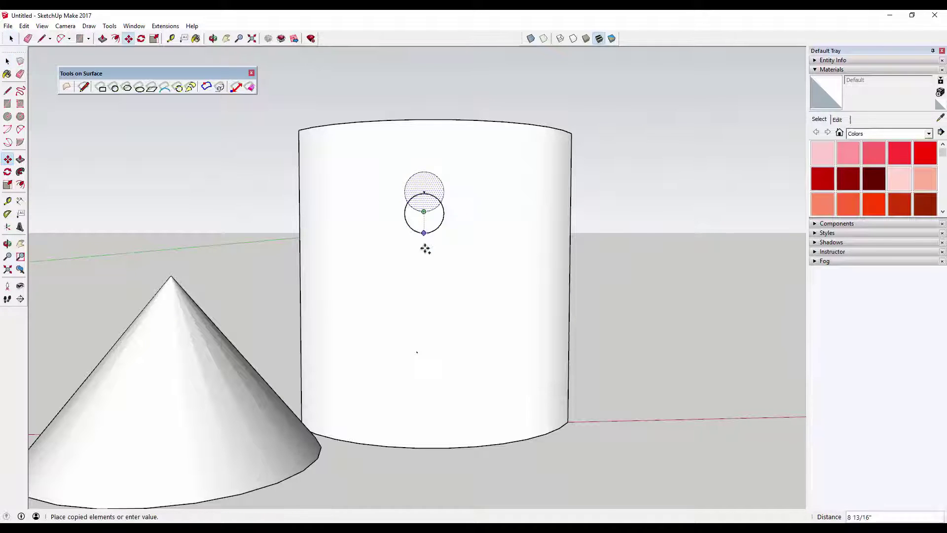
{"action": "left_click", "coordinate": [425, 266]}
{"action": "type", "text": "x4"}
{"action": "key", "text": "Return"}
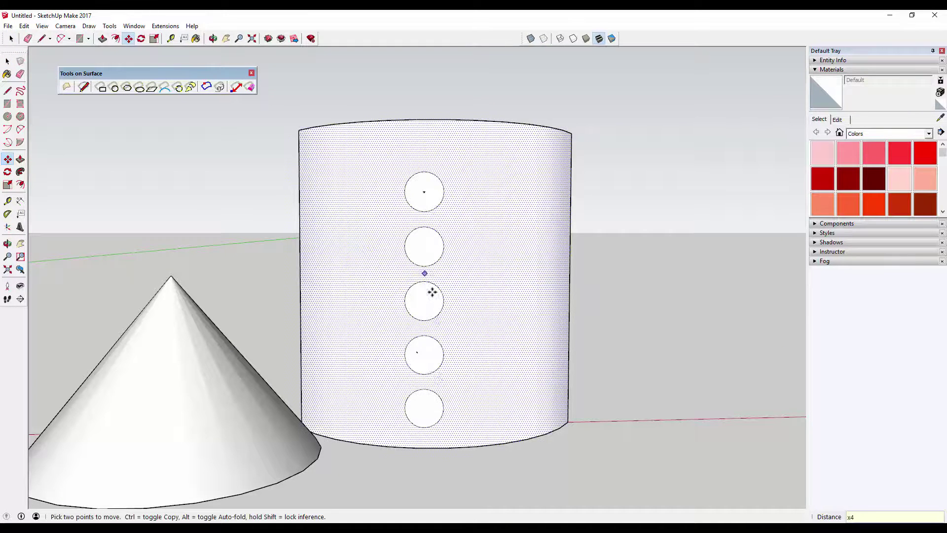
{"action": "key", "text": "space"}
Step: Select all five circles and delete them to punch holes in the cylinder
{"action": "left_click", "coordinate": [433, 407]}
{"action": "left_click", "coordinate": [425, 352], "text": "shift"}
{"action": "left_click", "coordinate": [425, 308], "text": "shift"}
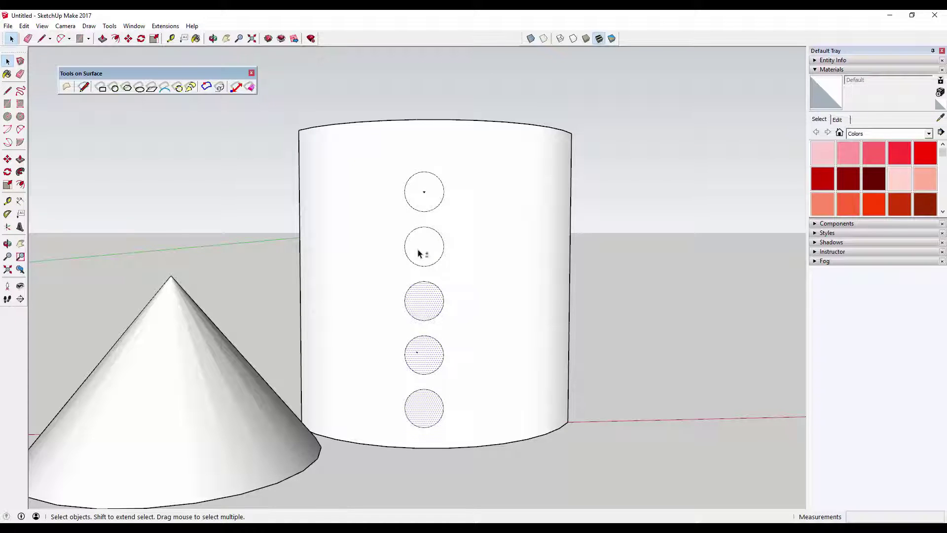
{"action": "left_click", "coordinate": [420, 250], "text": "shift"}
{"action": "left_click", "coordinate": [426, 186], "text": "shift"}
{"action": "key", "text": "Delete"}
{"action": "mouse_move", "coordinate": [436, 234]}
{"action": "middle_mouse_down"}
{"action": "mouse_move", "coordinate": [637, 429]}
{"action": "mouse_move", "coordinate": [429, 377]}
{"action": "middle_mouse_up"}
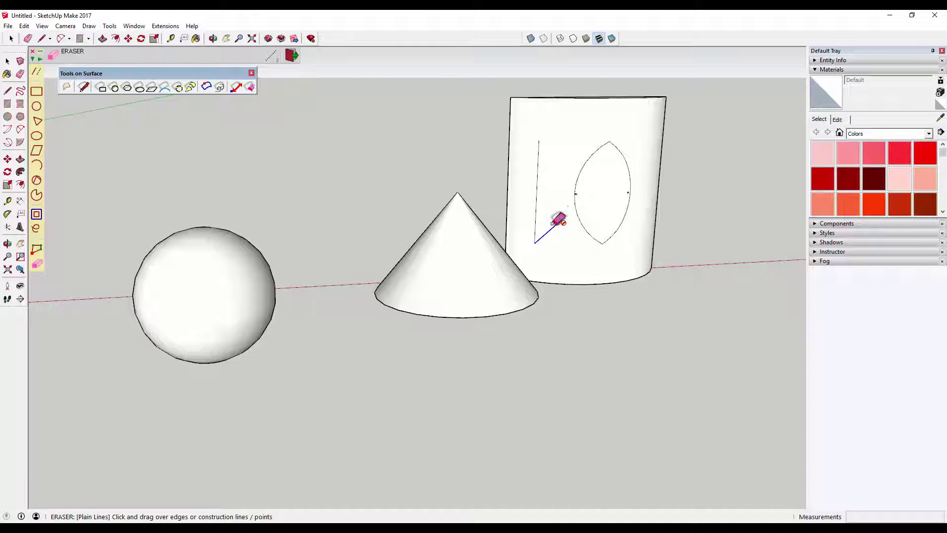
Step: Erase the freehand lines and the eye-shaped outline from the cylinder with the surface Eraser
{"action": "left_click_drag", "start_coordinate": [545, 215], "coordinate": [563, 223]}
{"action": "scroll", "coordinate": [643, 194], "scroll_direction": "up", "scroll_amount": 1}
{"action": "scroll", "coordinate": [596, 195], "scroll_direction": "up", "scroll_amount": 2}
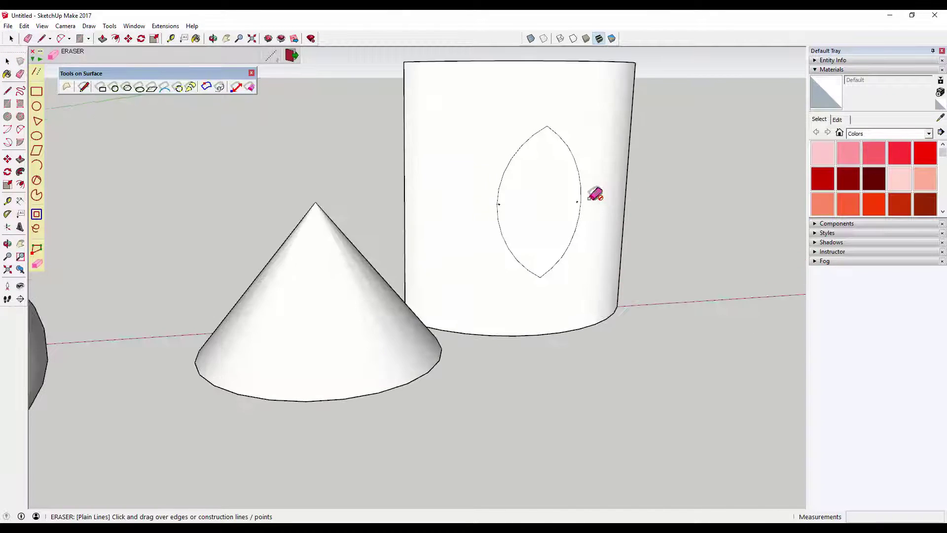
{"action": "scroll", "coordinate": [486, 199], "scroll_direction": "up", "scroll_amount": 2}
{"action": "scroll", "coordinate": [486, 200], "scroll_direction": "up", "scroll_amount": 1}
{"action": "scroll", "coordinate": [474, 145], "scroll_direction": "down", "scroll_amount": 2}
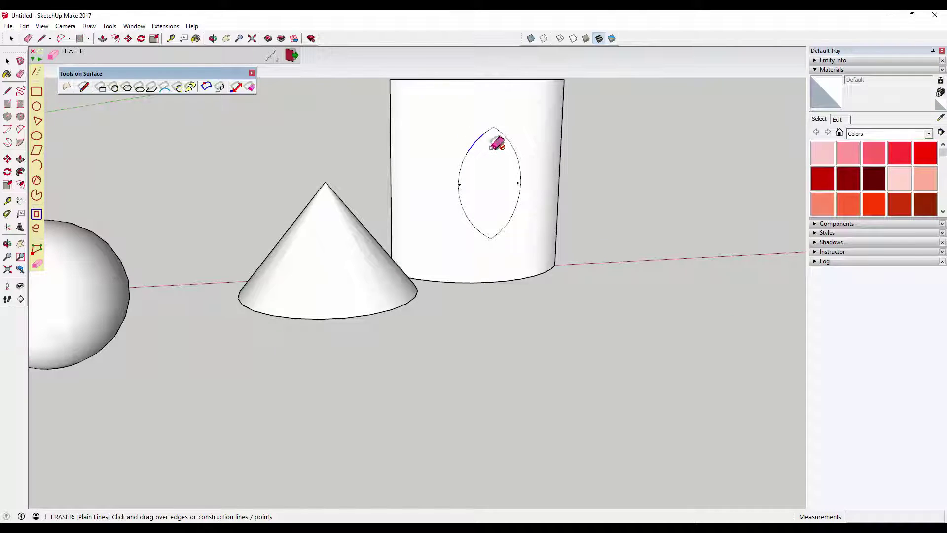
{"action": "mouse_move", "coordinate": [352, 122]}
{"action": "left_mouse_down"}
{"action": "mouse_move", "coordinate": [519, 160]}
{"action": "mouse_move", "coordinate": [460, 165]}
{"action": "left_mouse_up"}
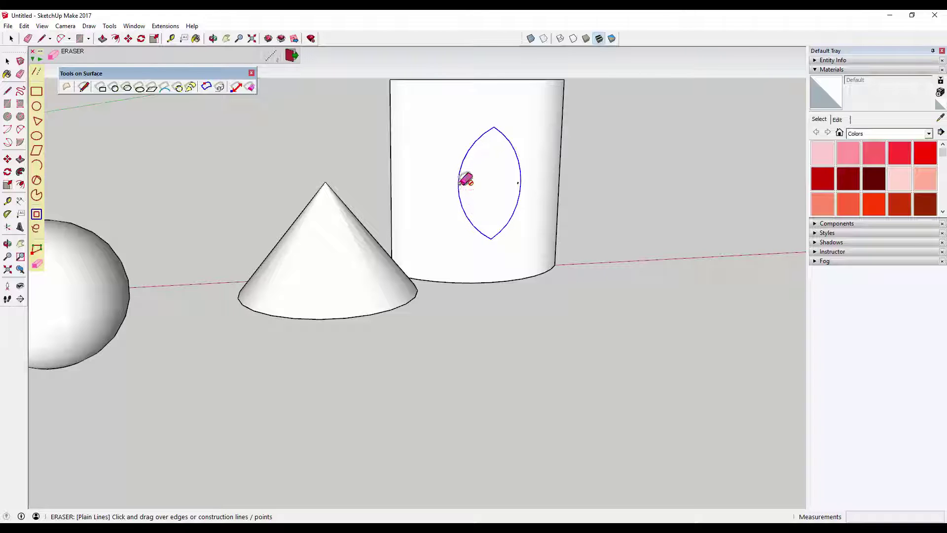
{"action": "left_click_drag", "start_coordinate": [468, 163], "coordinate": [503, 177]}
Step: Offset four stacked rings up the cone, working from its base toward the tip
{"action": "left_click", "coordinate": [208, 88]}
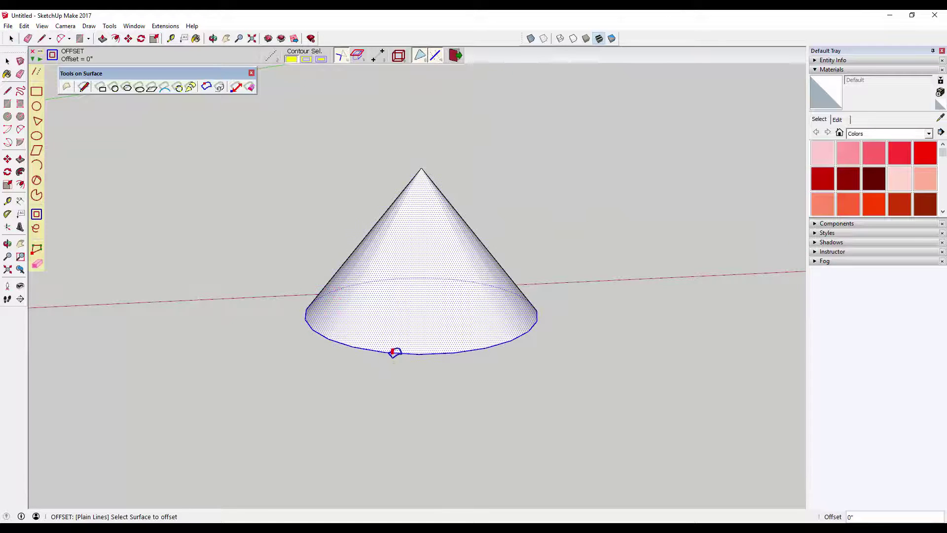
{"action": "left_click", "coordinate": [396, 352]}
{"action": "left_click", "coordinate": [397, 326]}
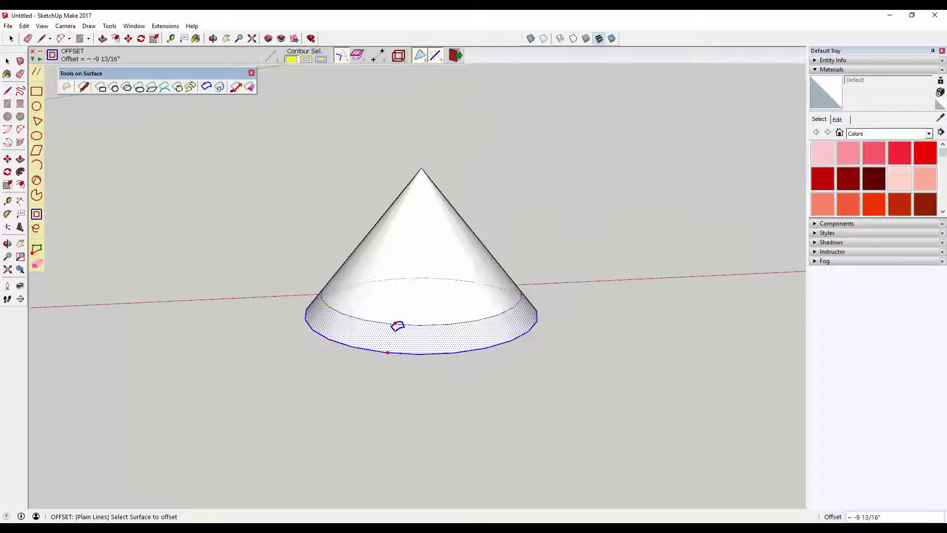
{"action": "left_click", "coordinate": [396, 323]}
{"action": "left_click", "coordinate": [402, 300]}
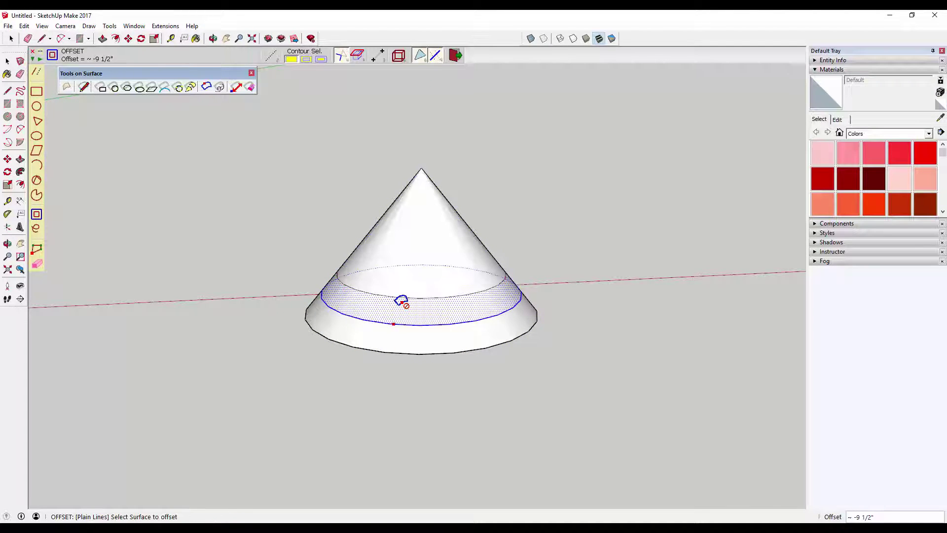
{"action": "left_click", "coordinate": [402, 296]}
{"action": "left_click", "coordinate": [408, 269]}
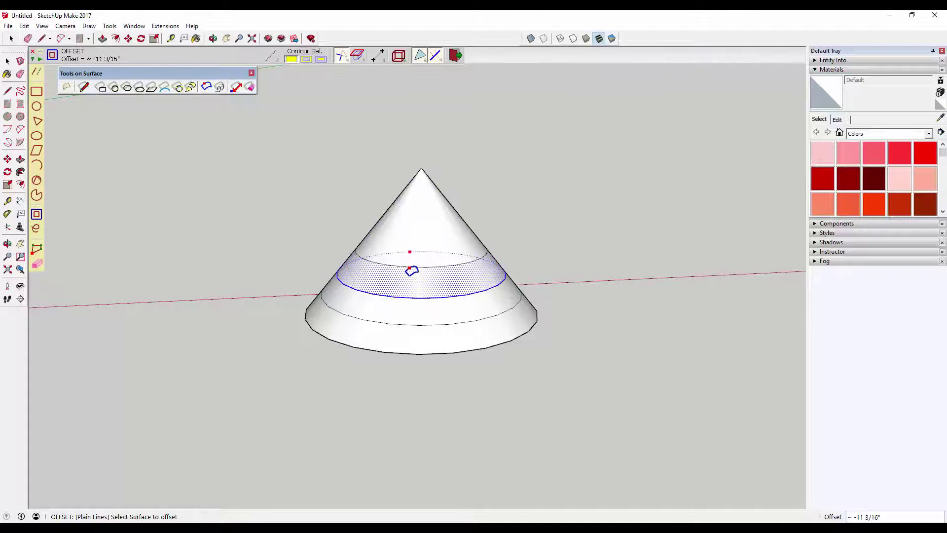
{"action": "left_click", "coordinate": [413, 264]}
{"action": "left_click", "coordinate": [419, 237]}
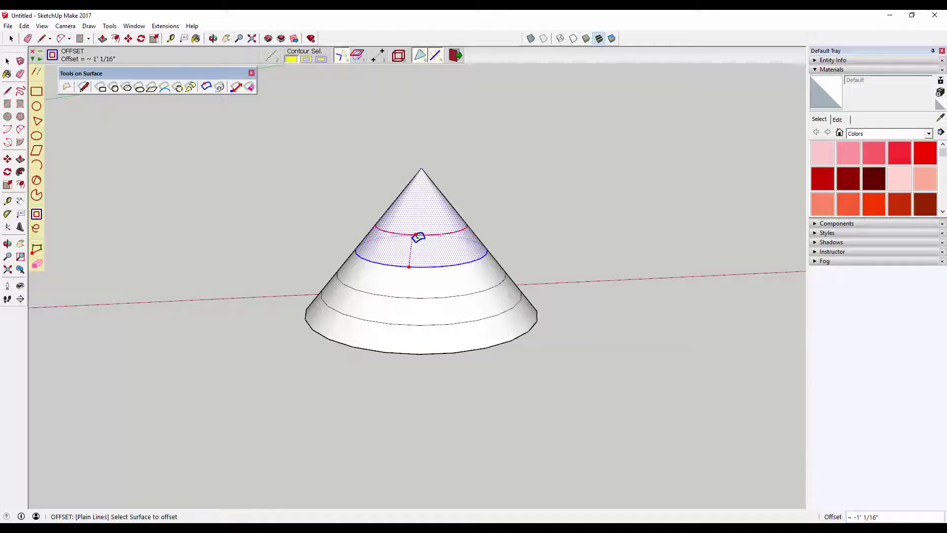
{"action": "key", "text": "space"}
Step: Scale the bottom ring up to about 1.14 times into a wide brim
{"action": "left_click", "coordinate": [418, 325]}
{"action": "key", "text": "s"}
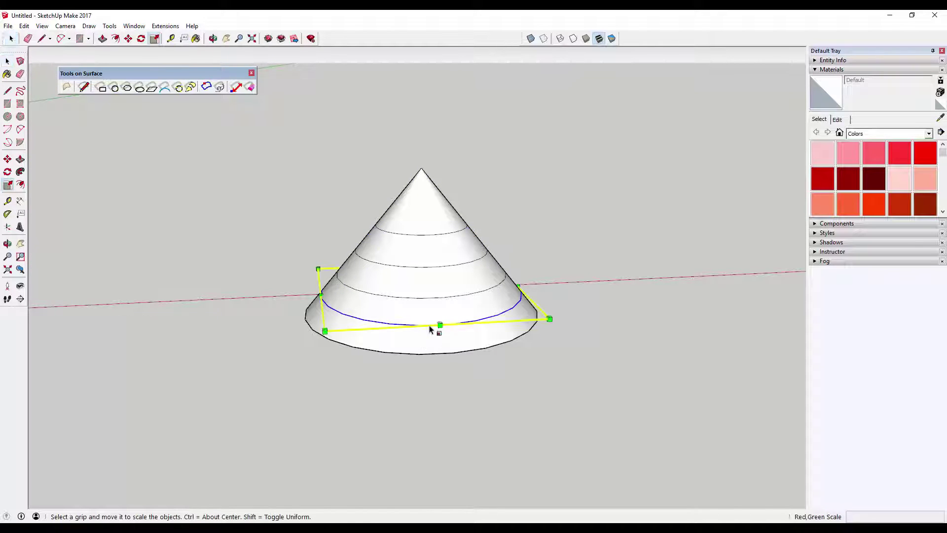
{"action": "left_click", "coordinate": [548, 318]}
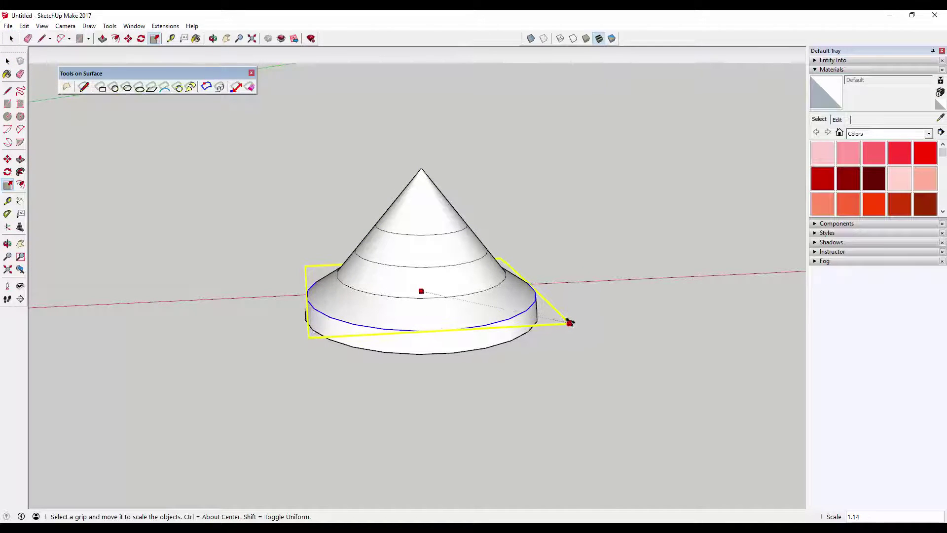
{"action": "left_click", "coordinate": [570, 323]}
Step: Select the ring above and shrink it to about 0.78 times
{"action": "key", "text": "space"}
{"action": "left_click", "coordinate": [443, 300]}
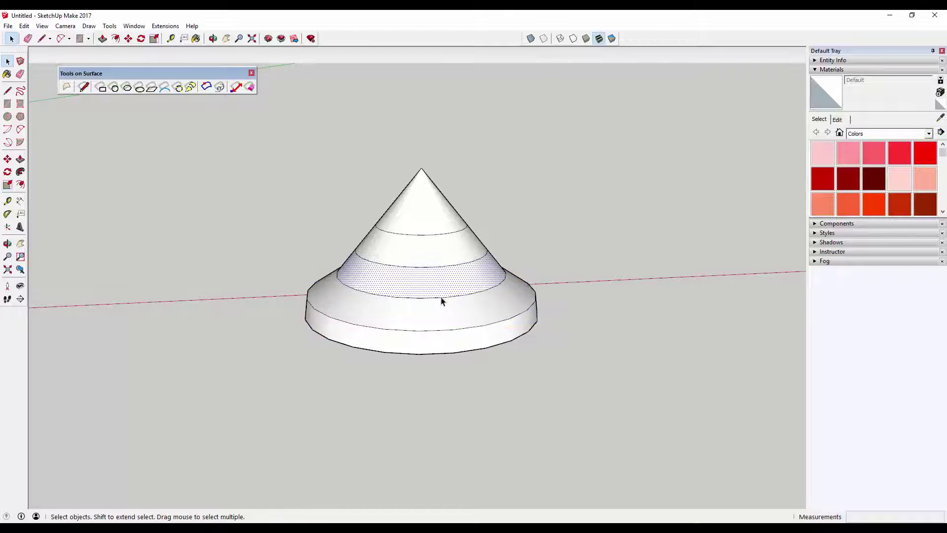
{"action": "left_click", "coordinate": [441, 298]}
{"action": "key", "text": "s"}
{"action": "left_click", "coordinate": [527, 293]}
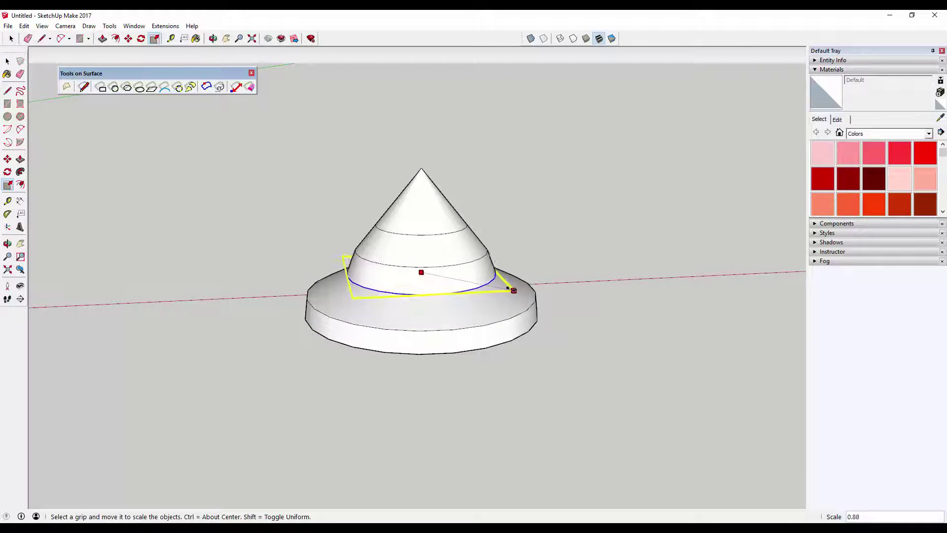
{"action": "left_click", "coordinate": [503, 288]}
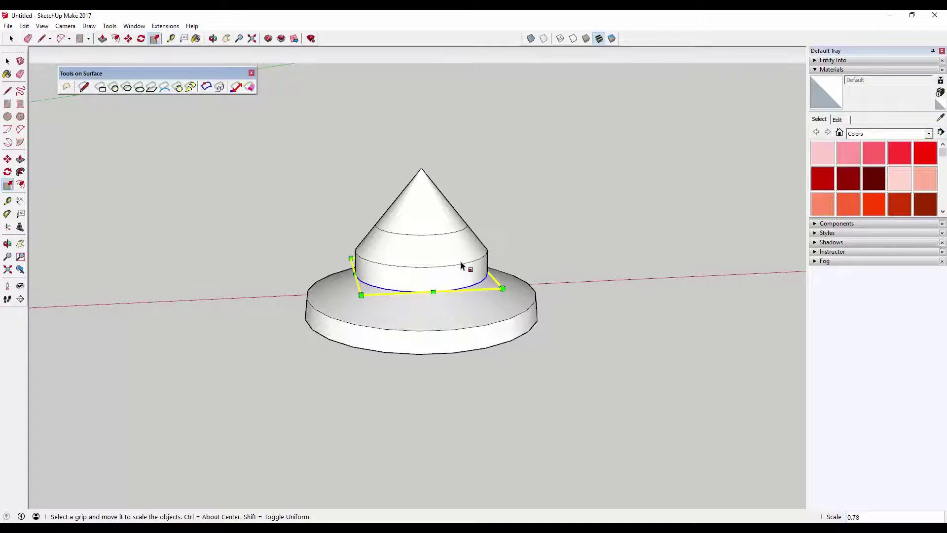